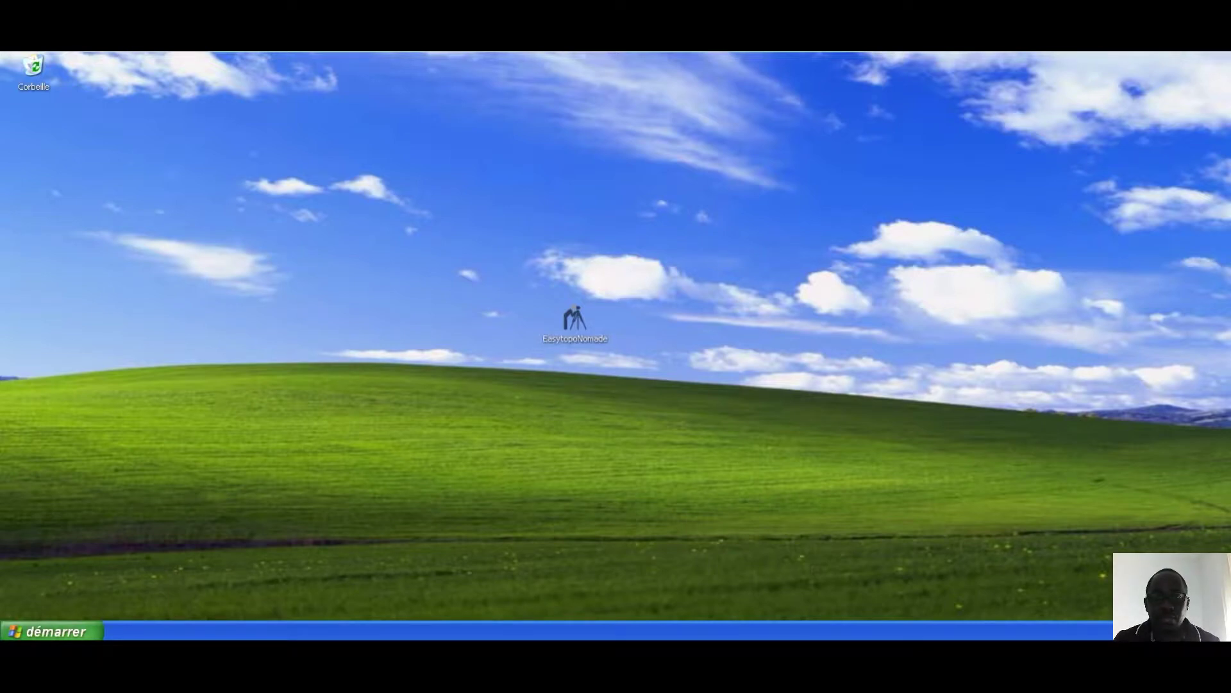
Step: Launch the EasytopoNomade installer from its desktop shortcut
left_click(574, 324)
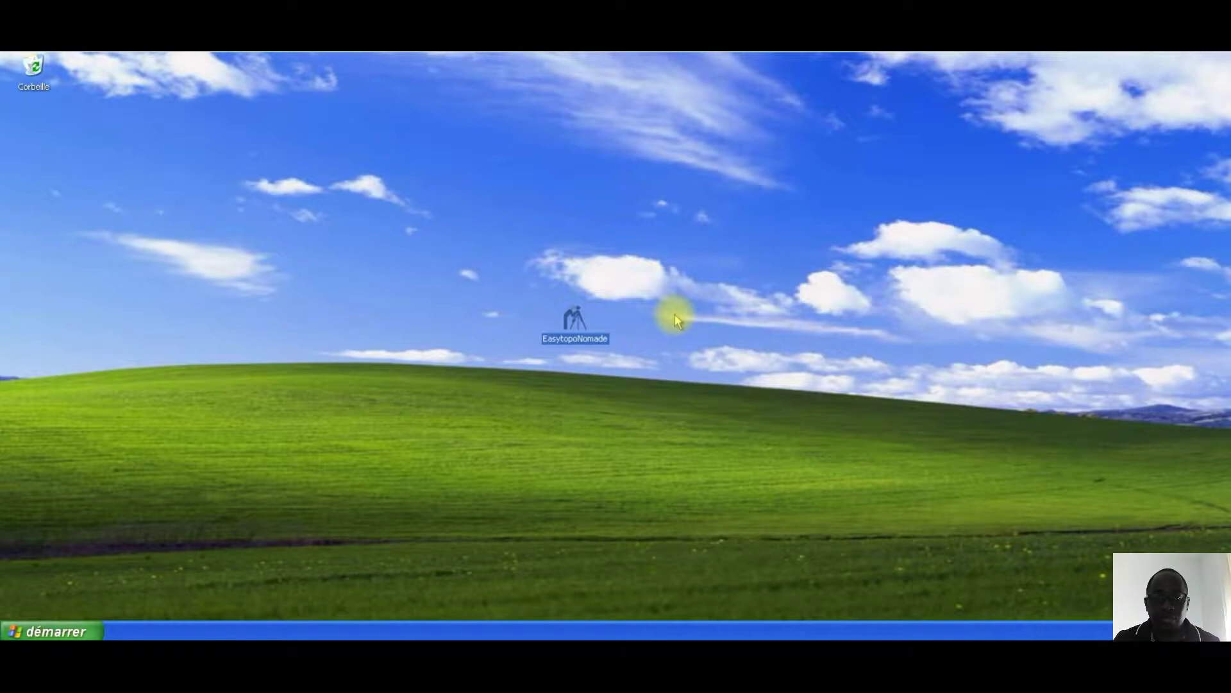
double_click(581, 318)
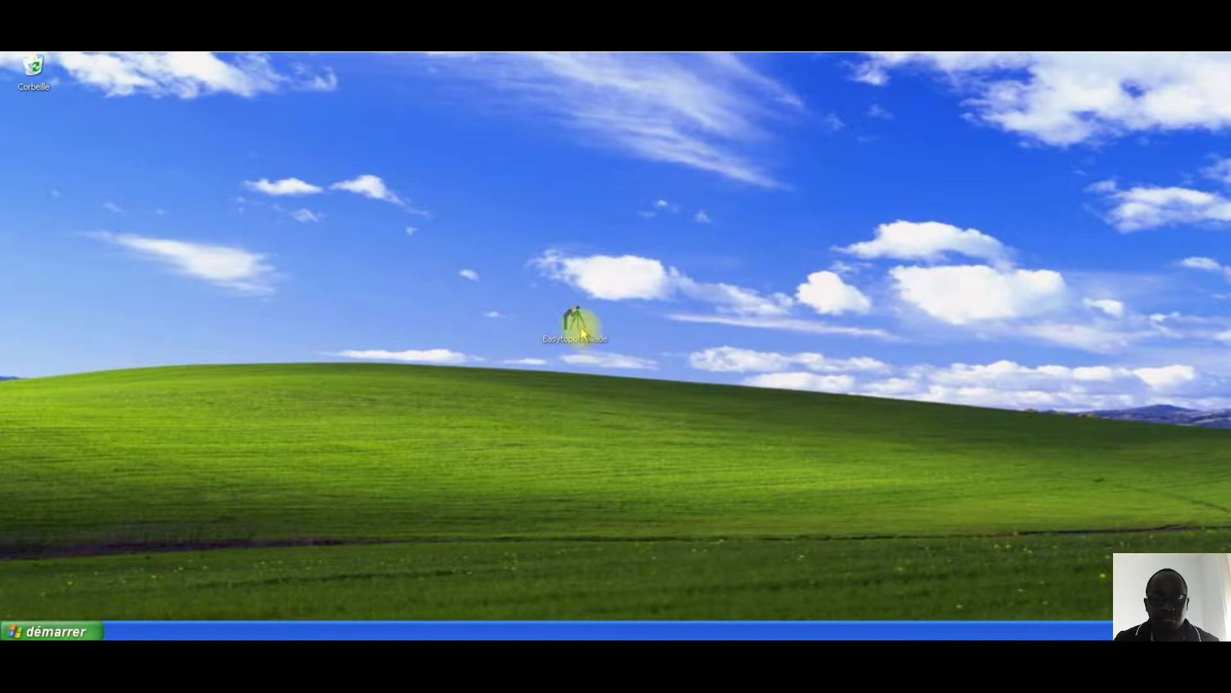
left_click(577, 321)
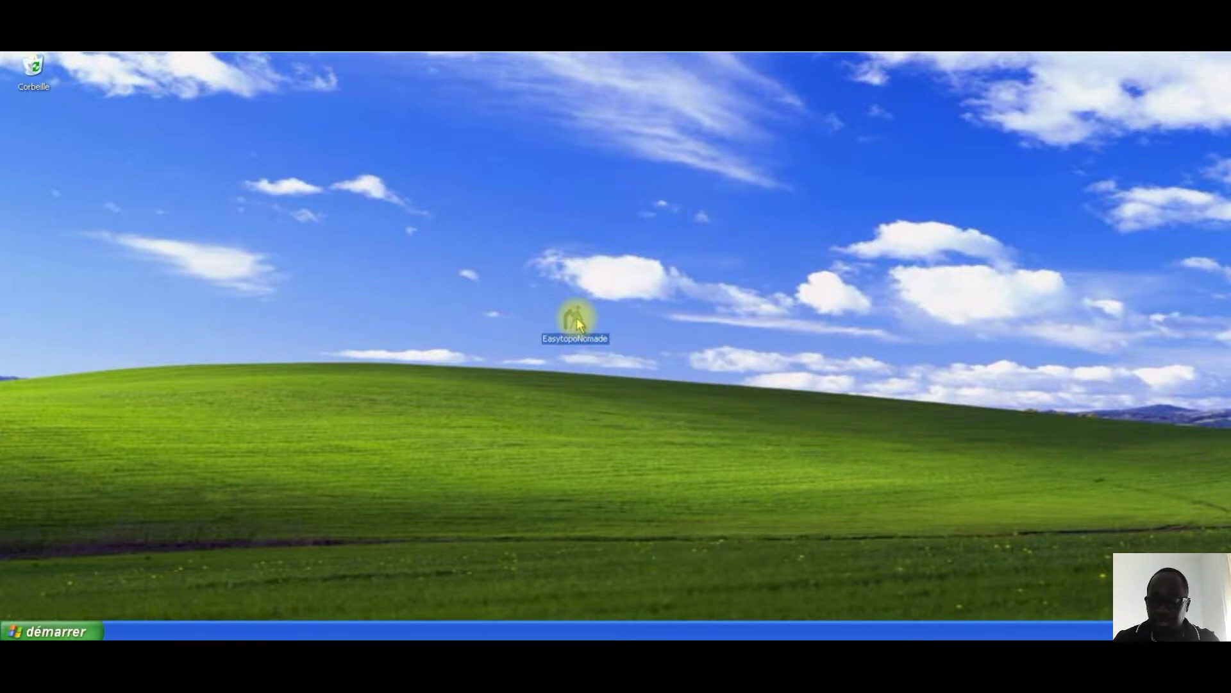
double_click(576, 319)
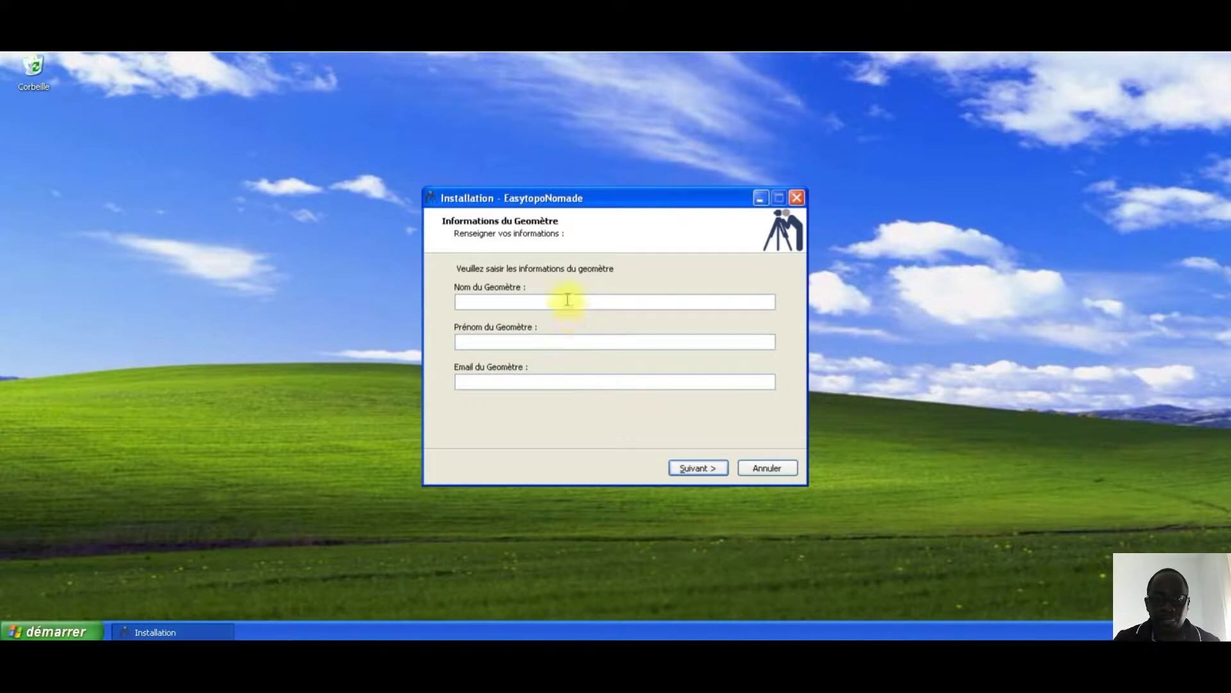
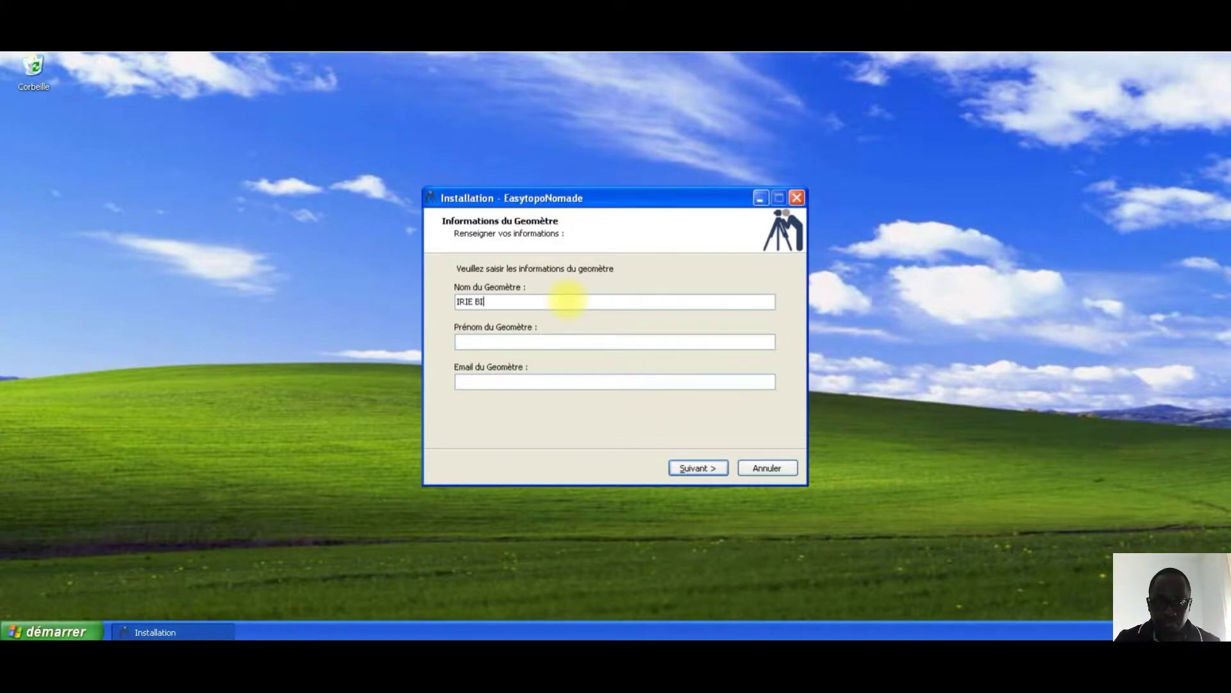
Step: Enter the surveyor's surname, first name and e-mail address on the Géomètre page
key("Tab")
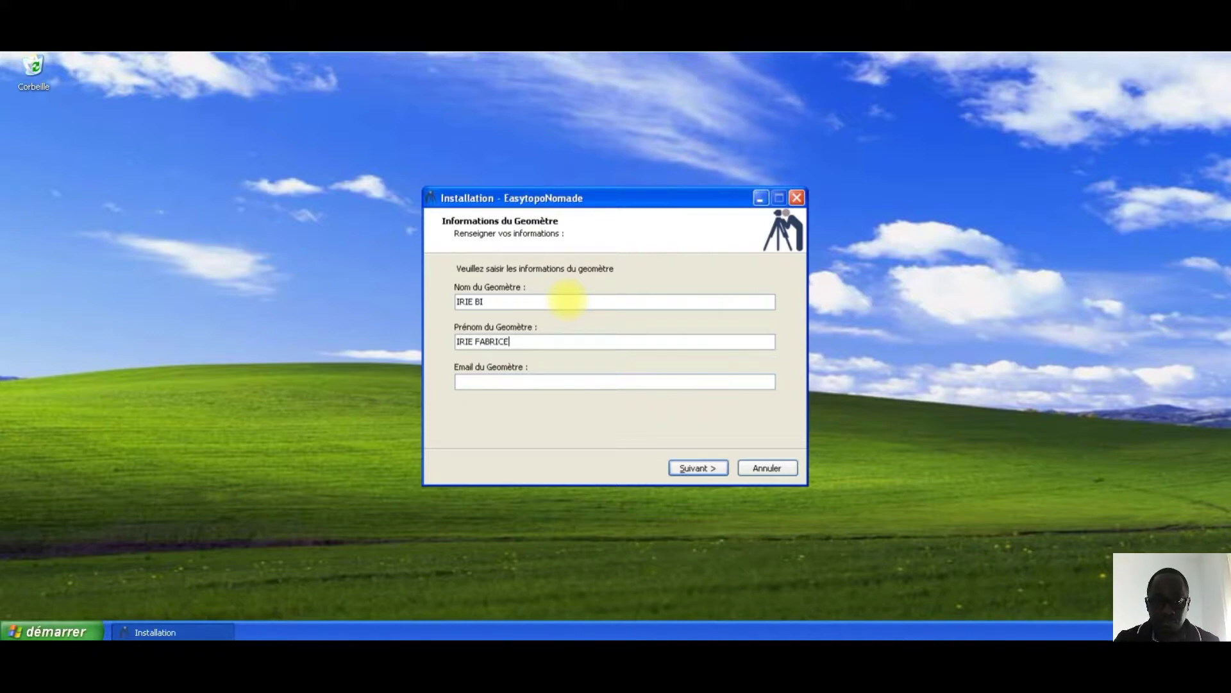
key("Tab")
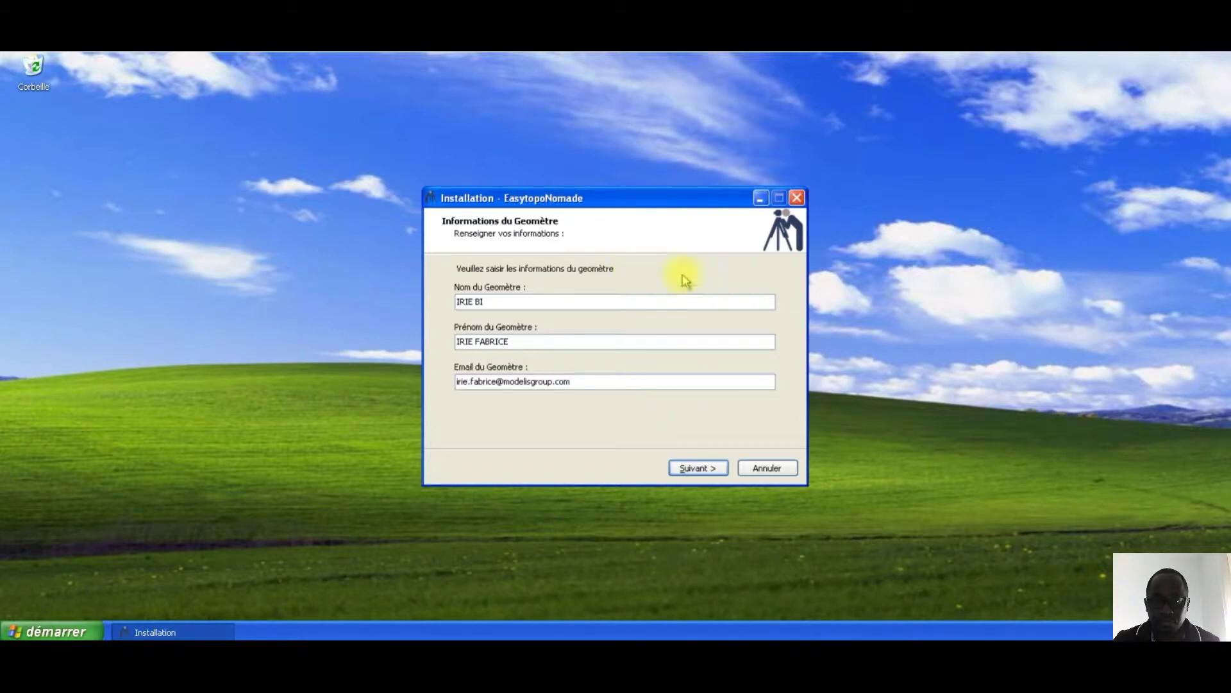
Step: On the firm page, enter the company identifier, postal address and telephone number
left_click(701, 470)
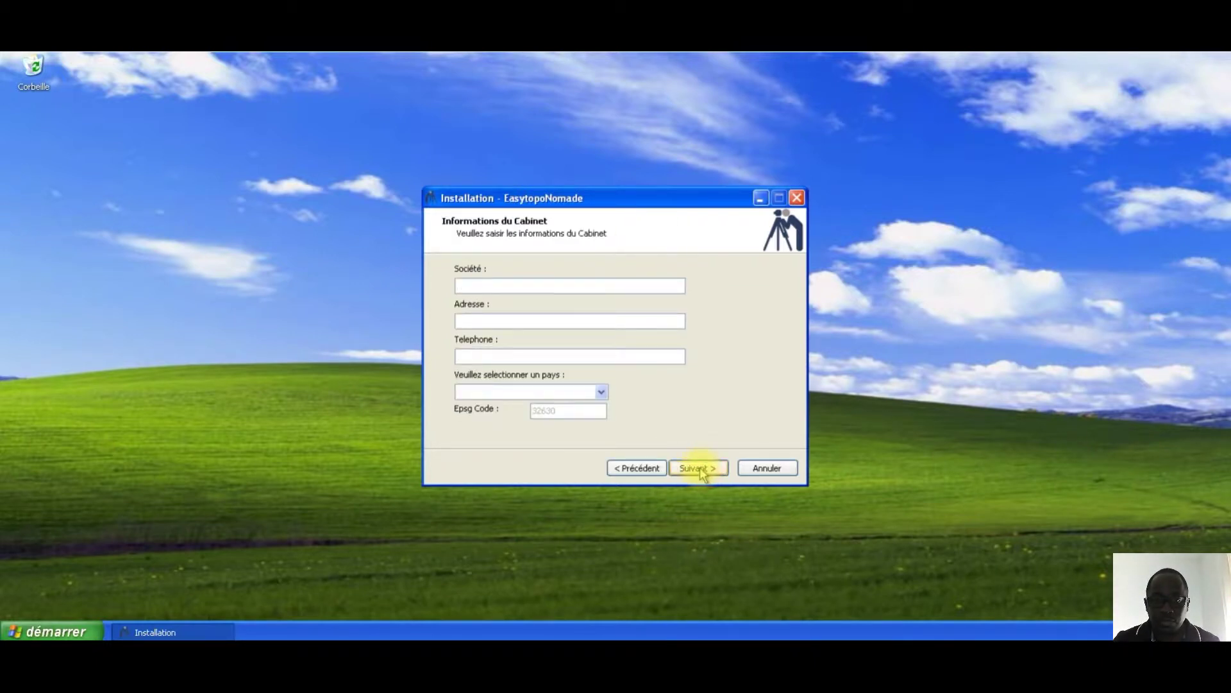
key("Tab")
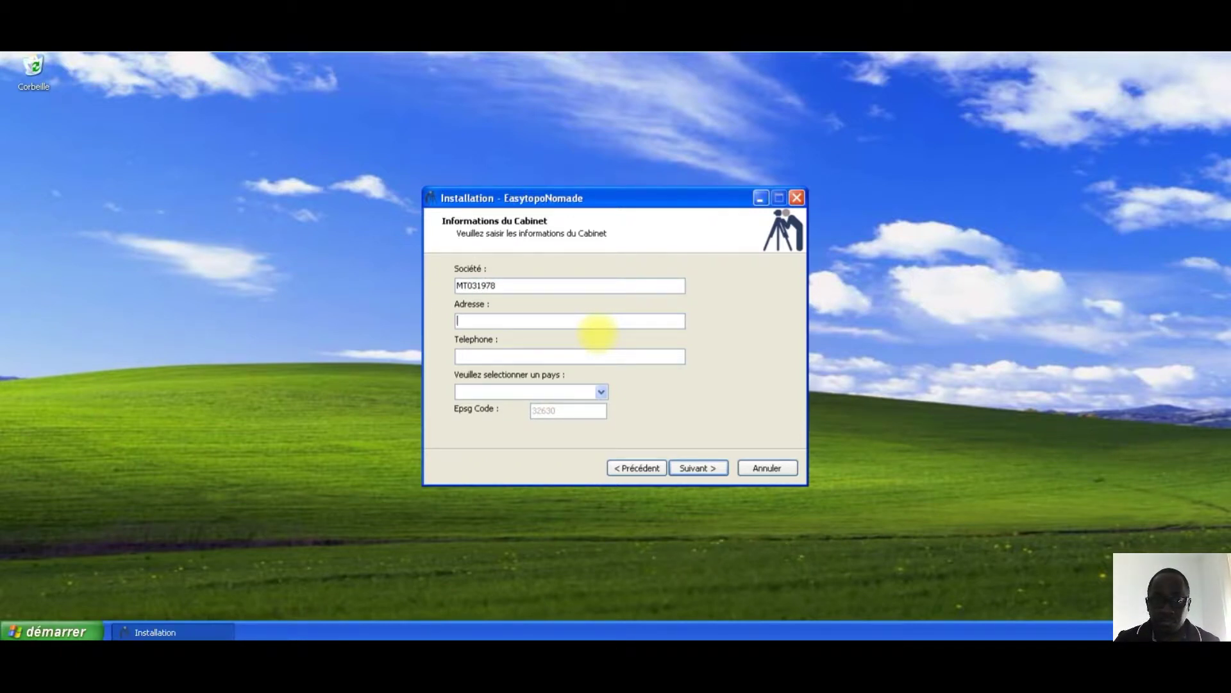
type("BP")
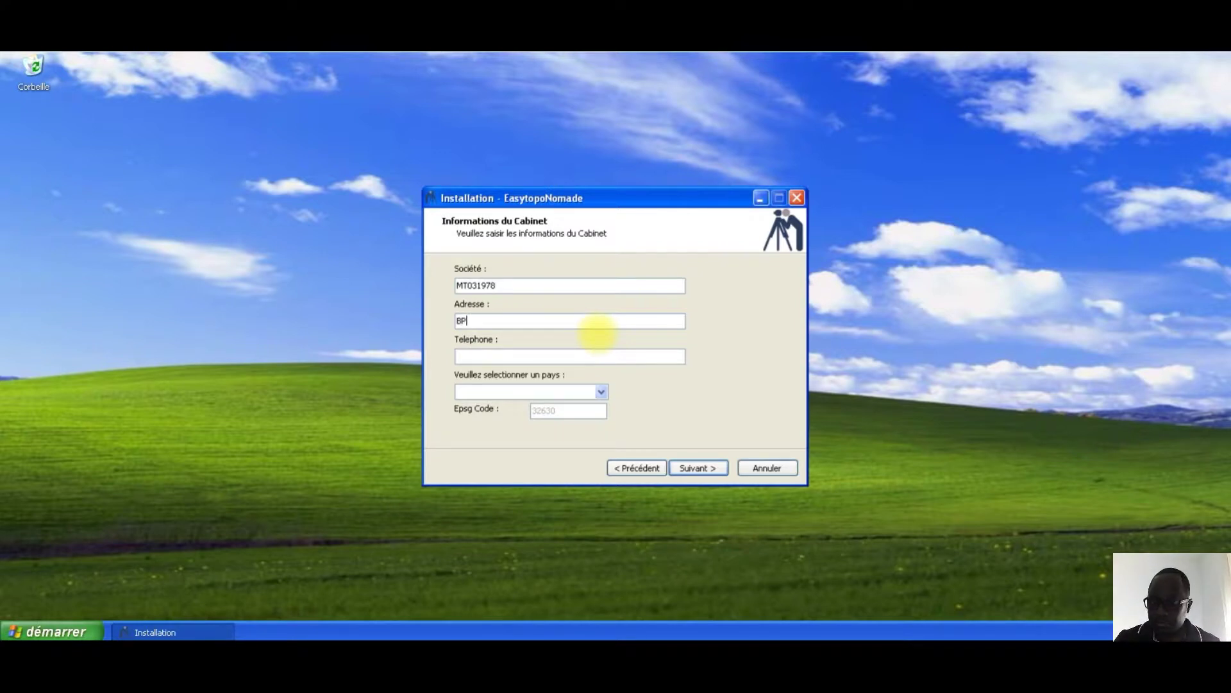
type(" 12 ABIDJAN 12")
key("Tab")
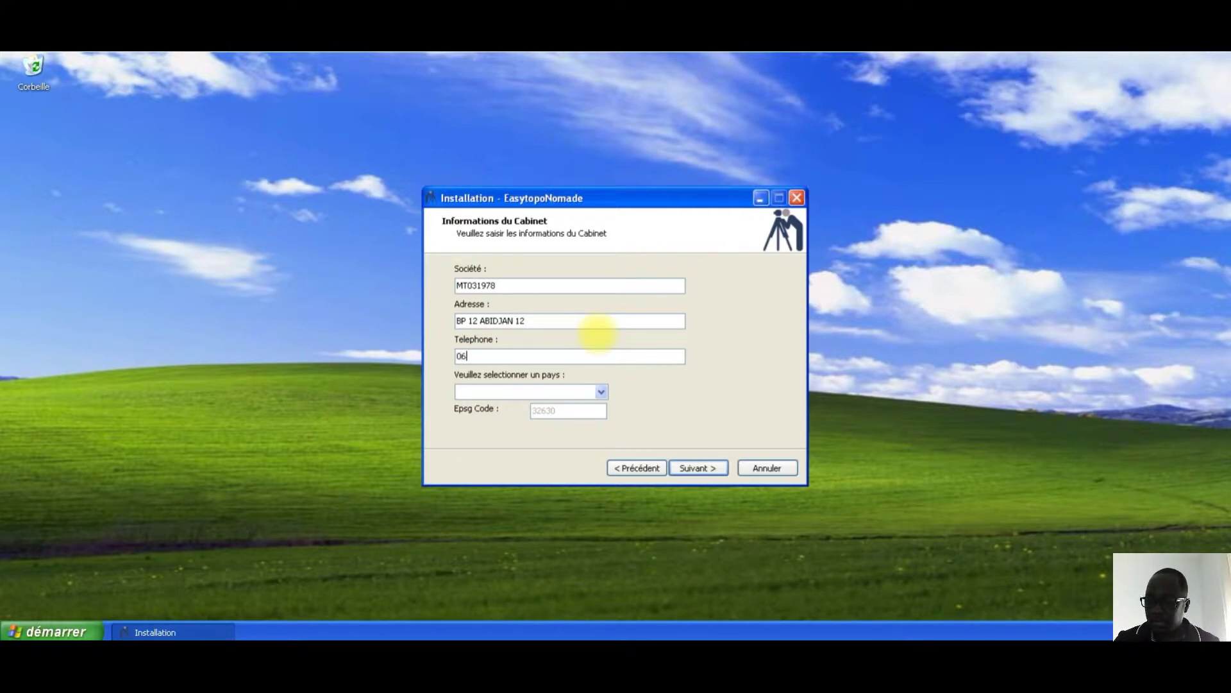
Step: Choose Côte d'Ivoire as the country and continue to the destination folder page
key("Tab")
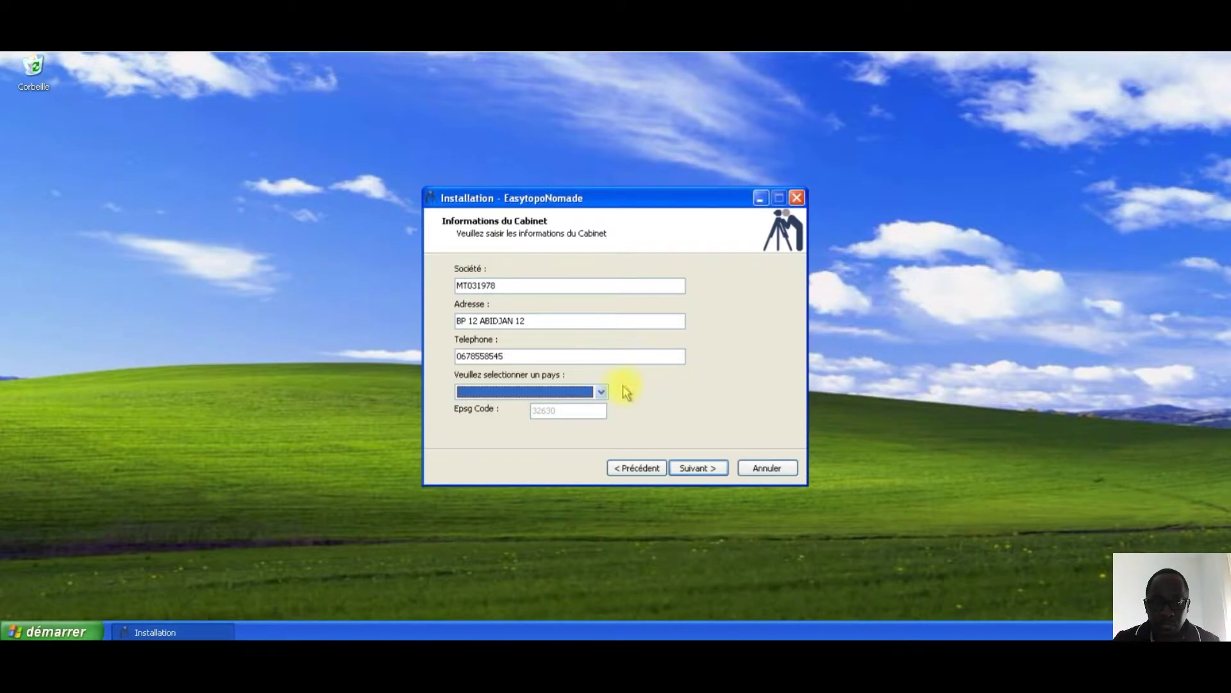
left_click(601, 392)
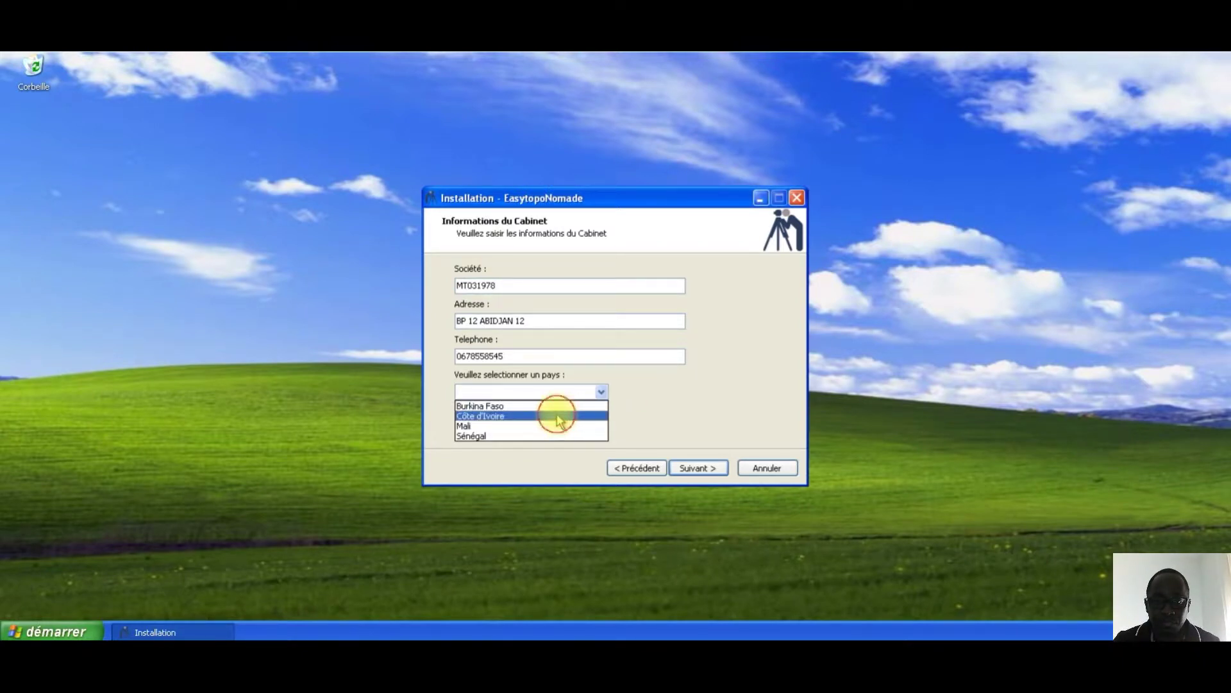
left_click(556, 415)
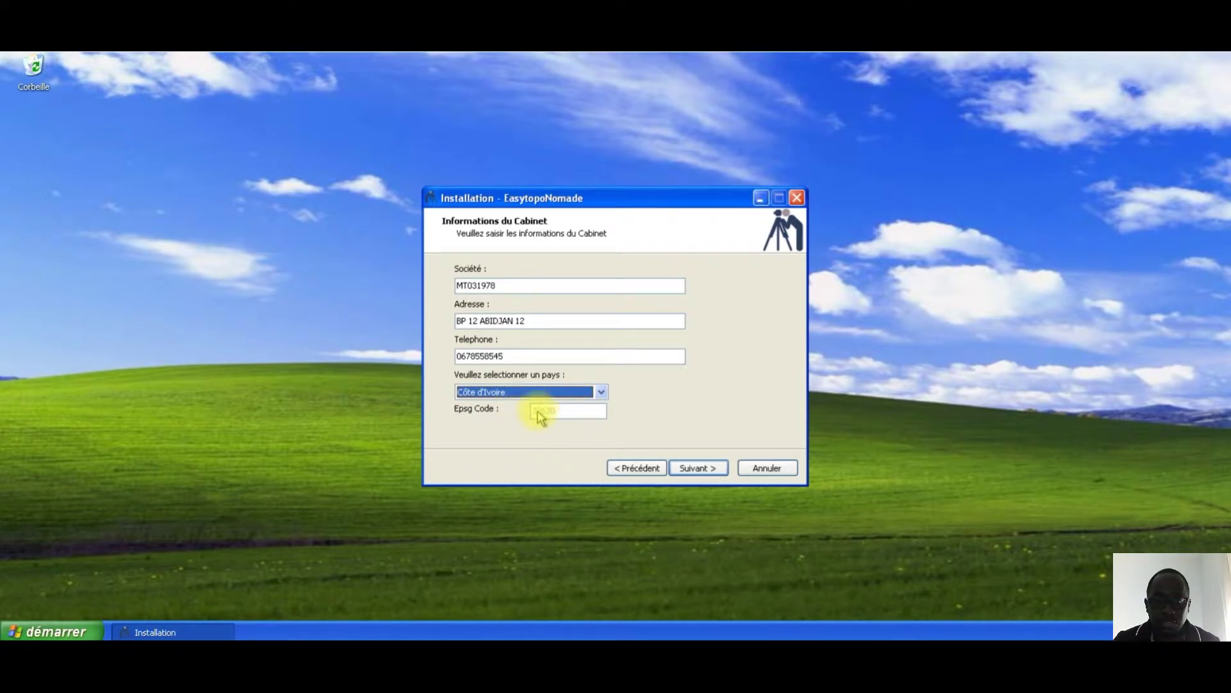
left_click(541, 394)
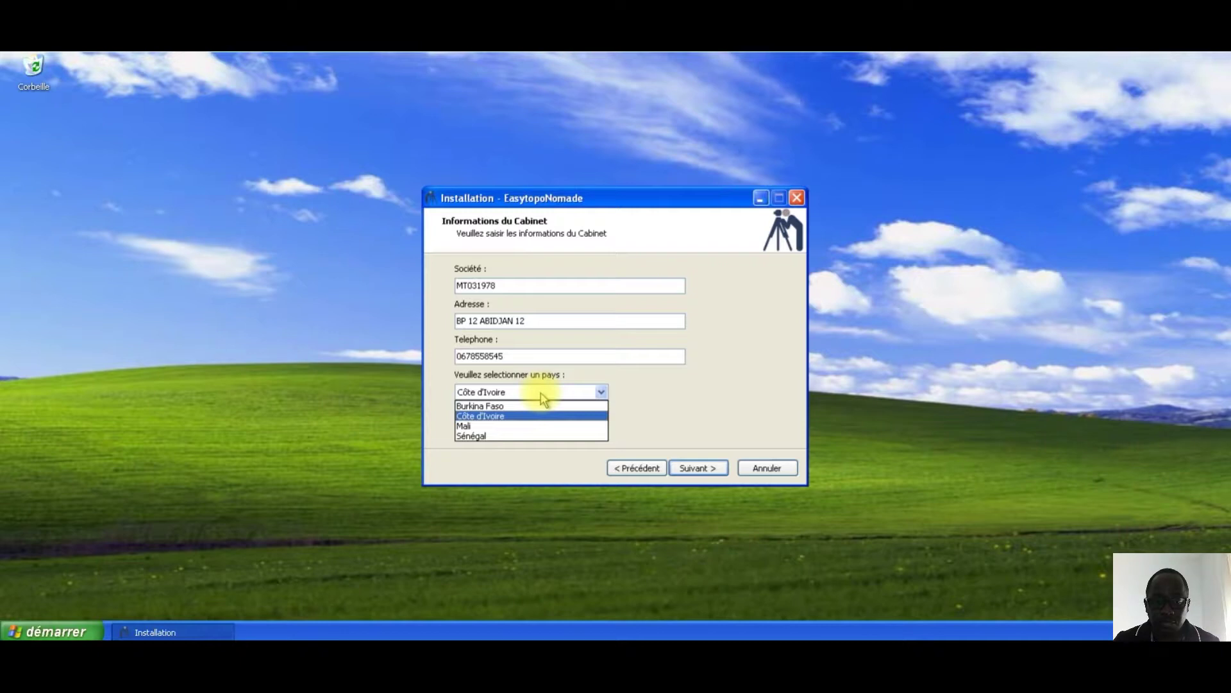
left_click(527, 416)
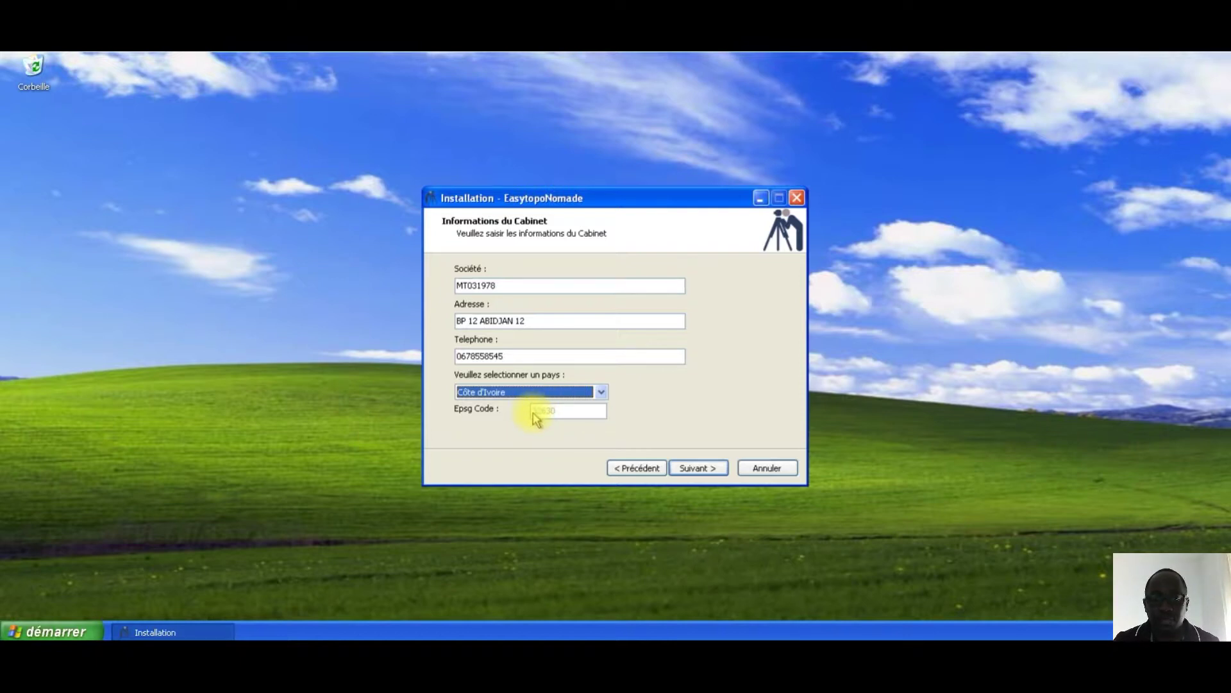
left_click(686, 466)
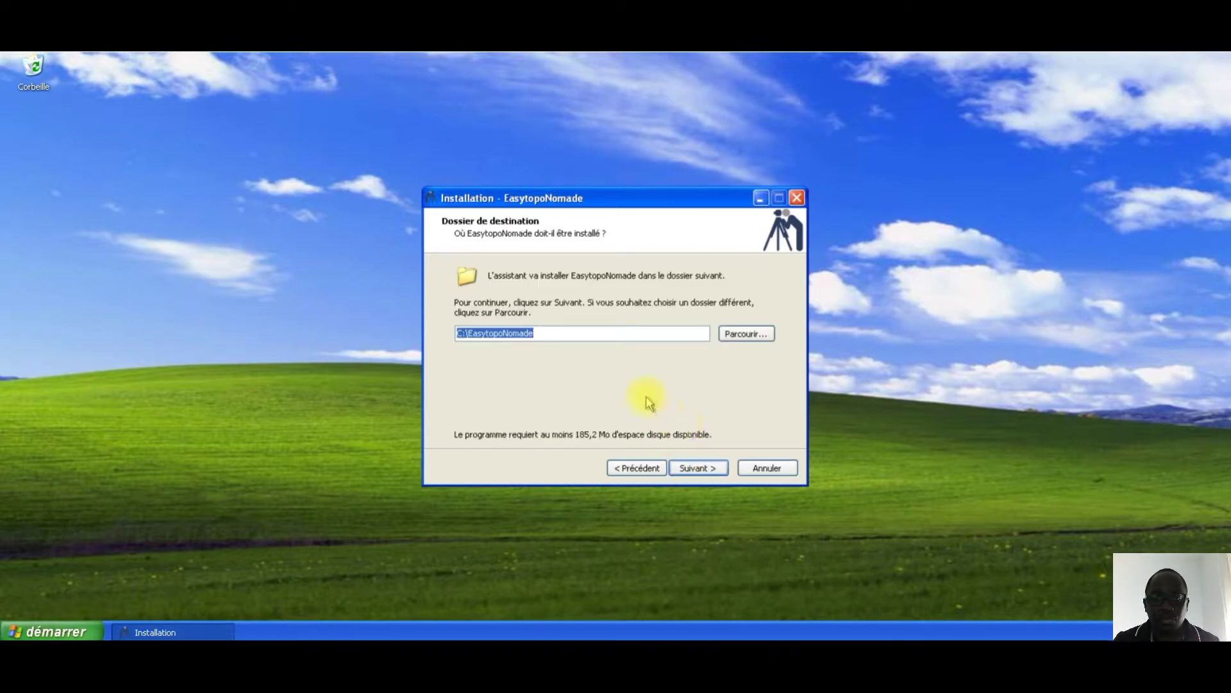
Step: Accept C:\EasytopoNomade and the default Start menu folder, then run the installation
left_click(558, 333)
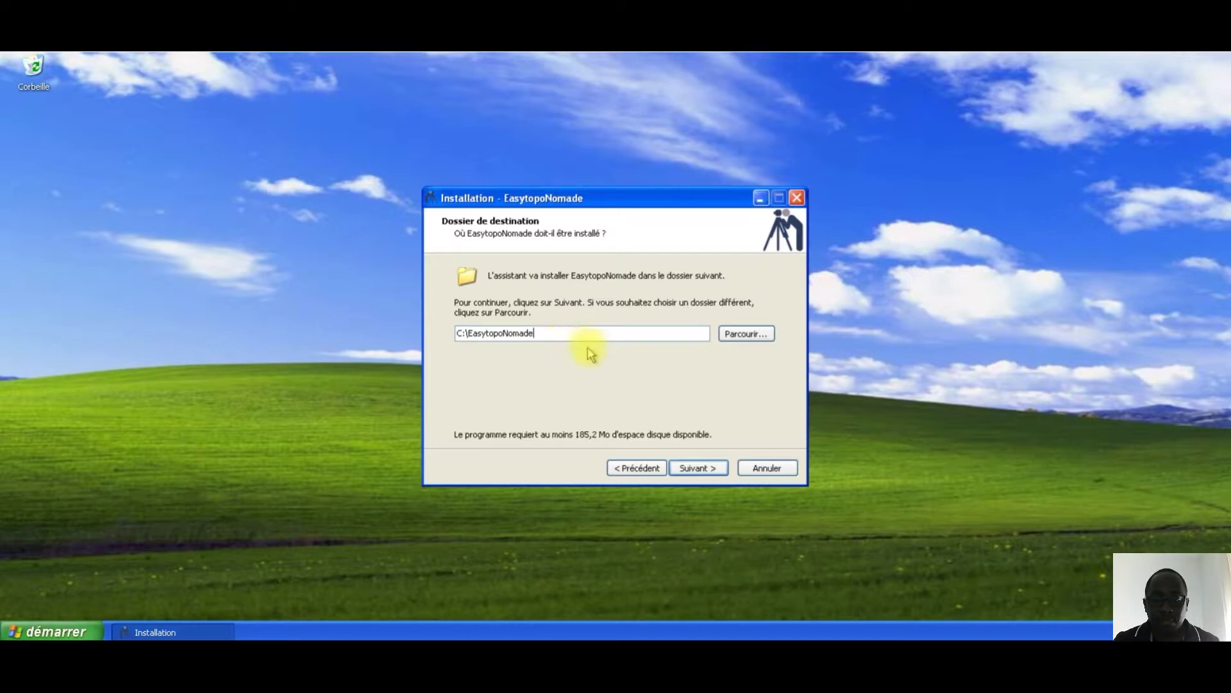
left_click(696, 468)
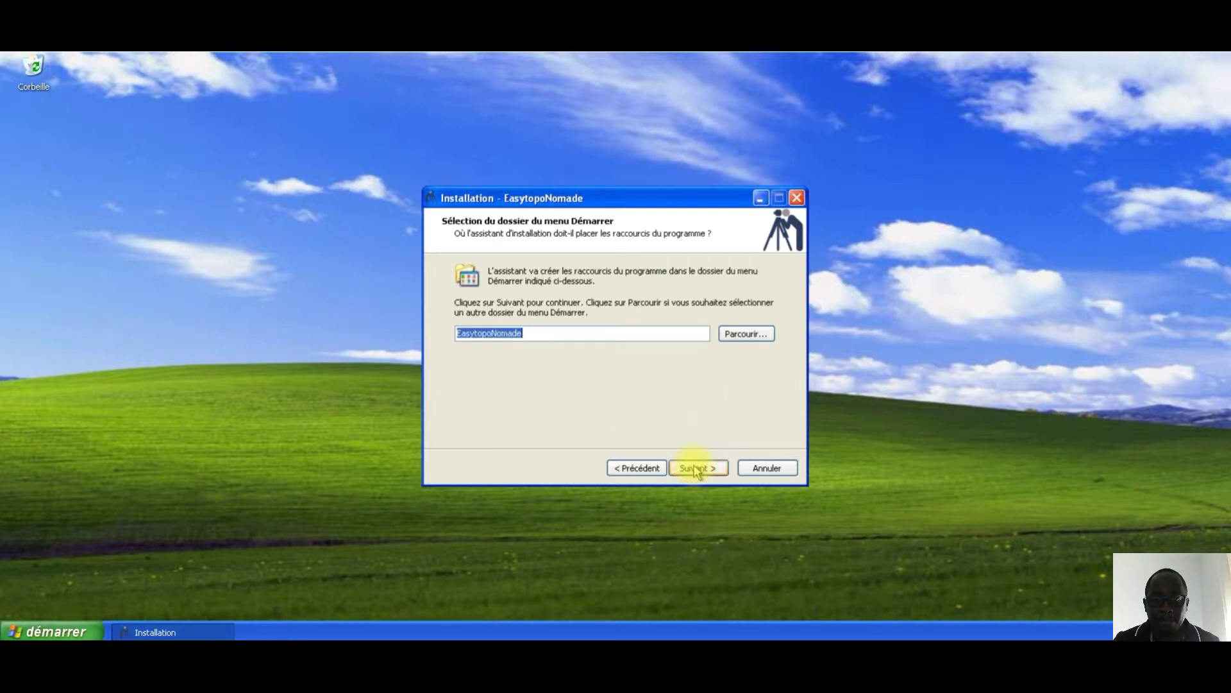
left_click(696, 468)
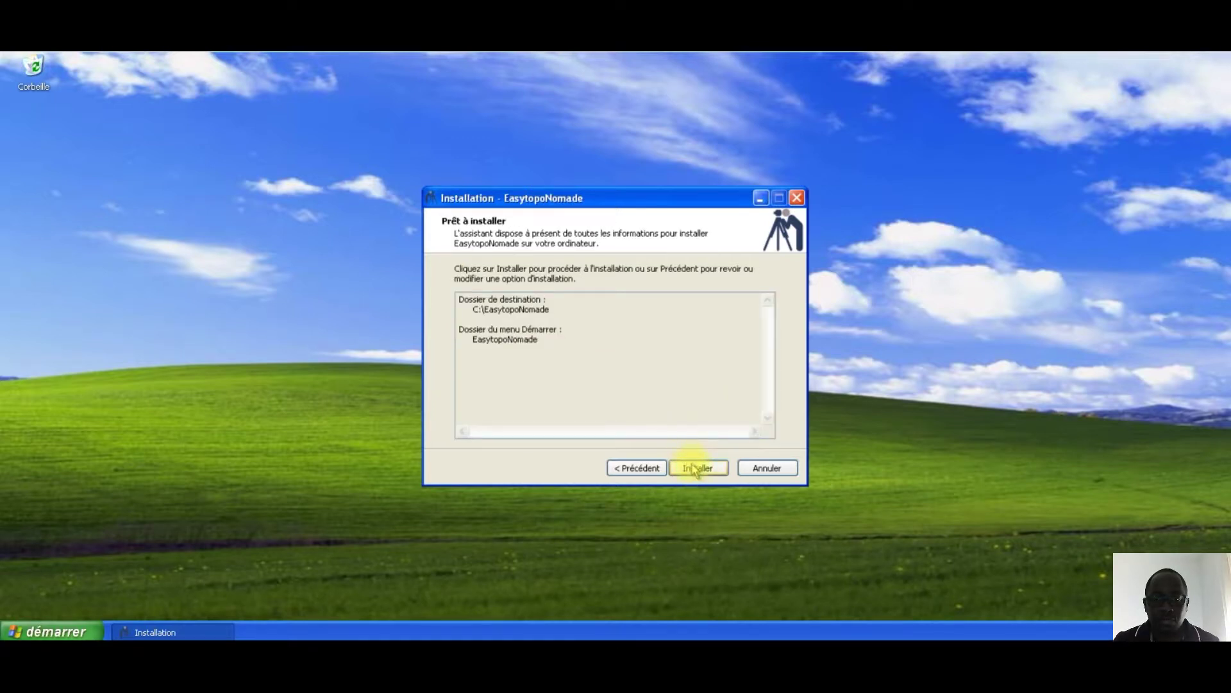
left_click(696, 469)
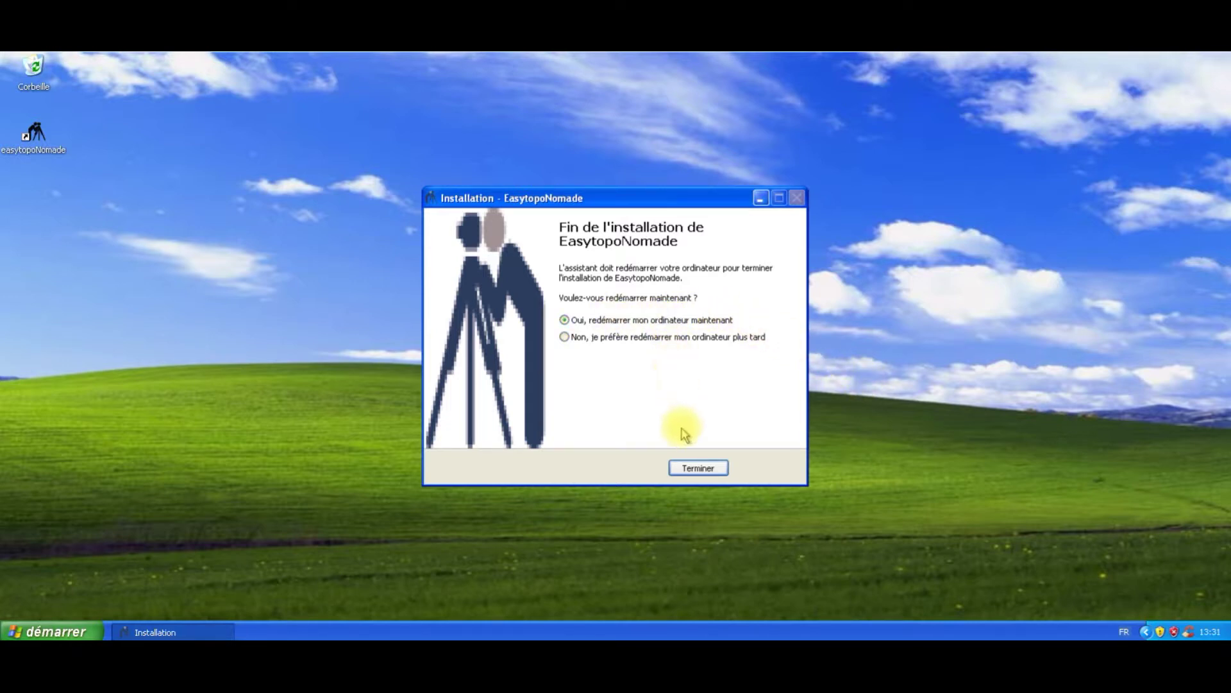
Step: Restart after setup, move the easytopoNomade shortcut mid-desktop, and launch EasyTopo from it
left_click(690, 469)
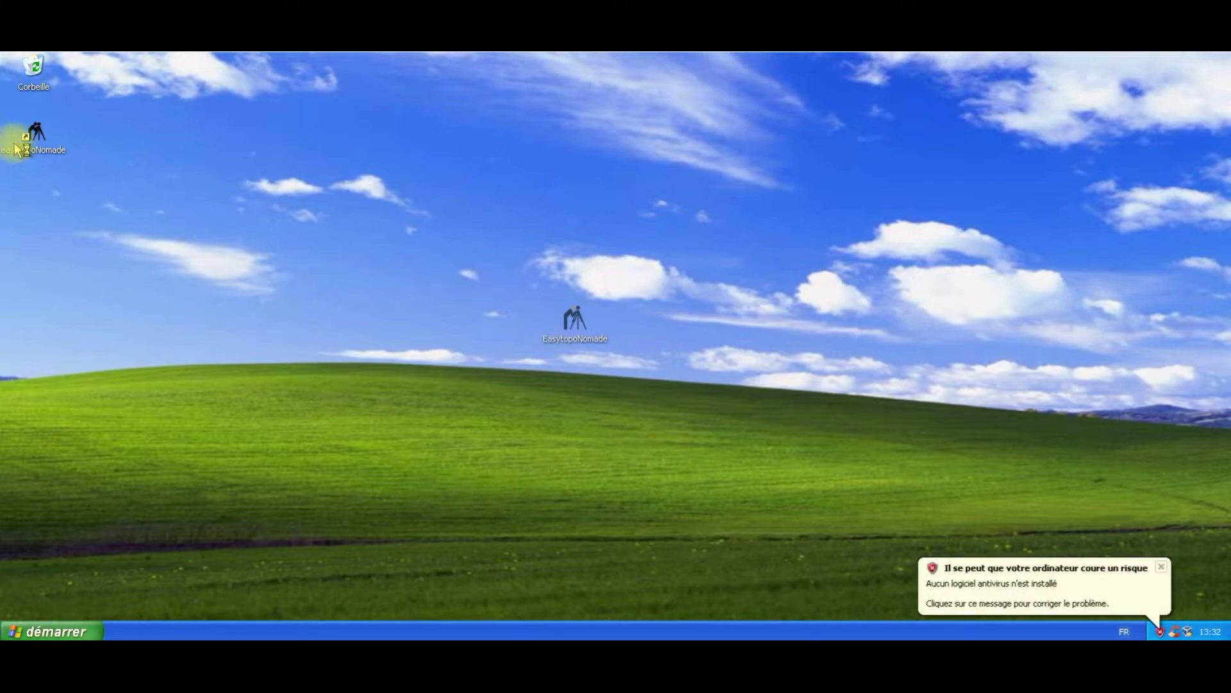
left_click_drag(40, 133, 292, 303)
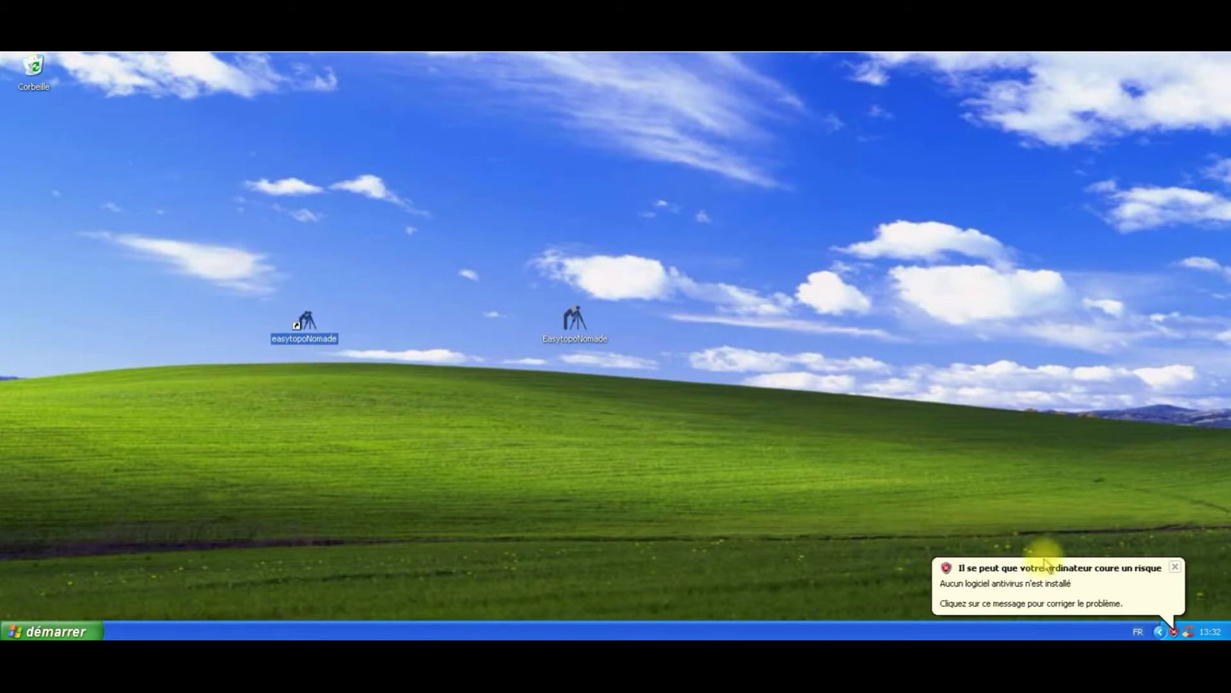
left_click(1175, 566)
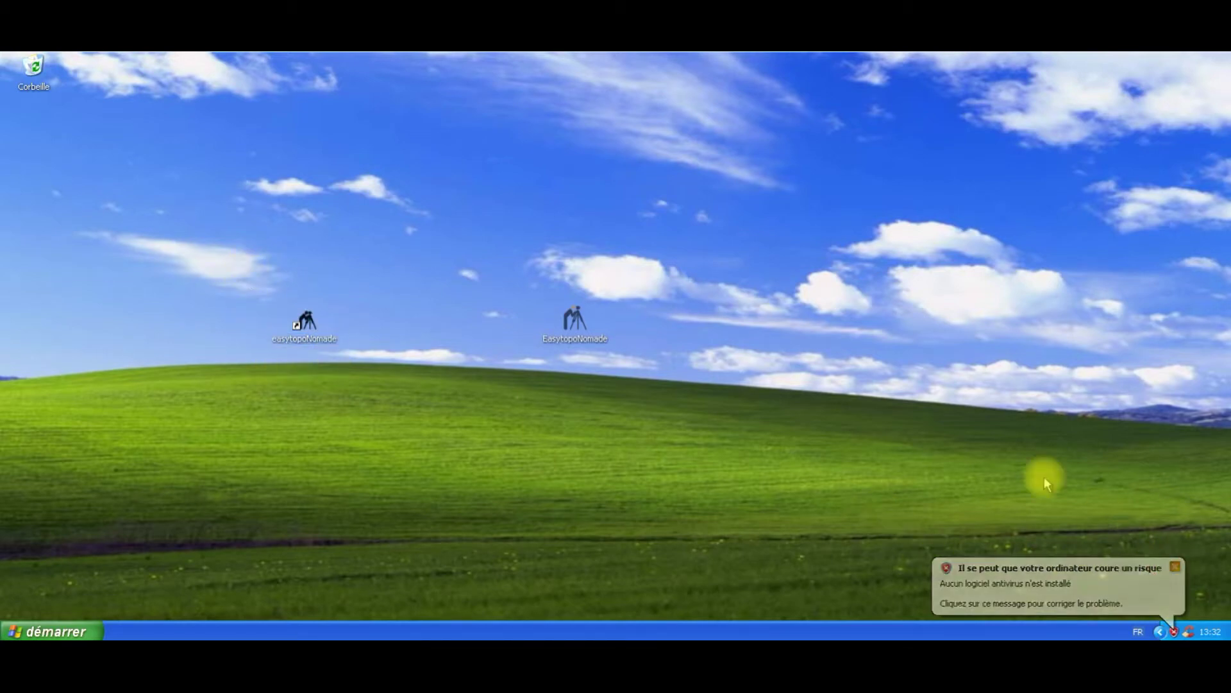
double_click(308, 321)
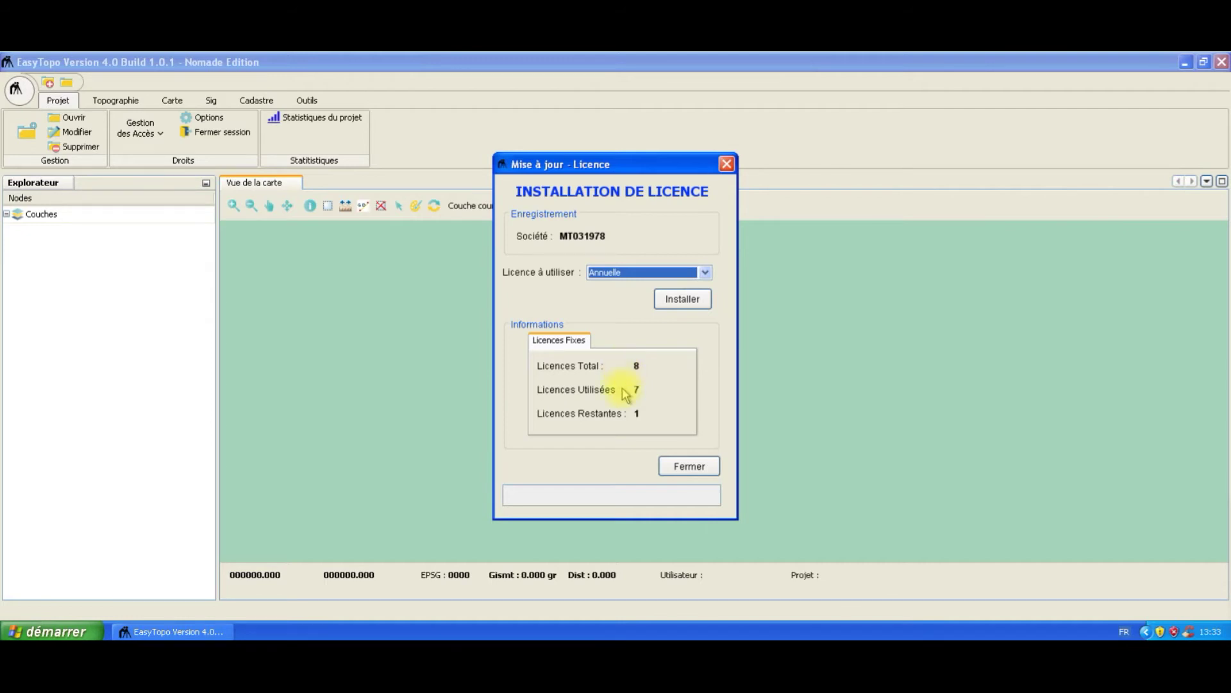
Step: Install the Annuelle licence, confirm the update succeeded, and close the licence window
left_click(667, 306)
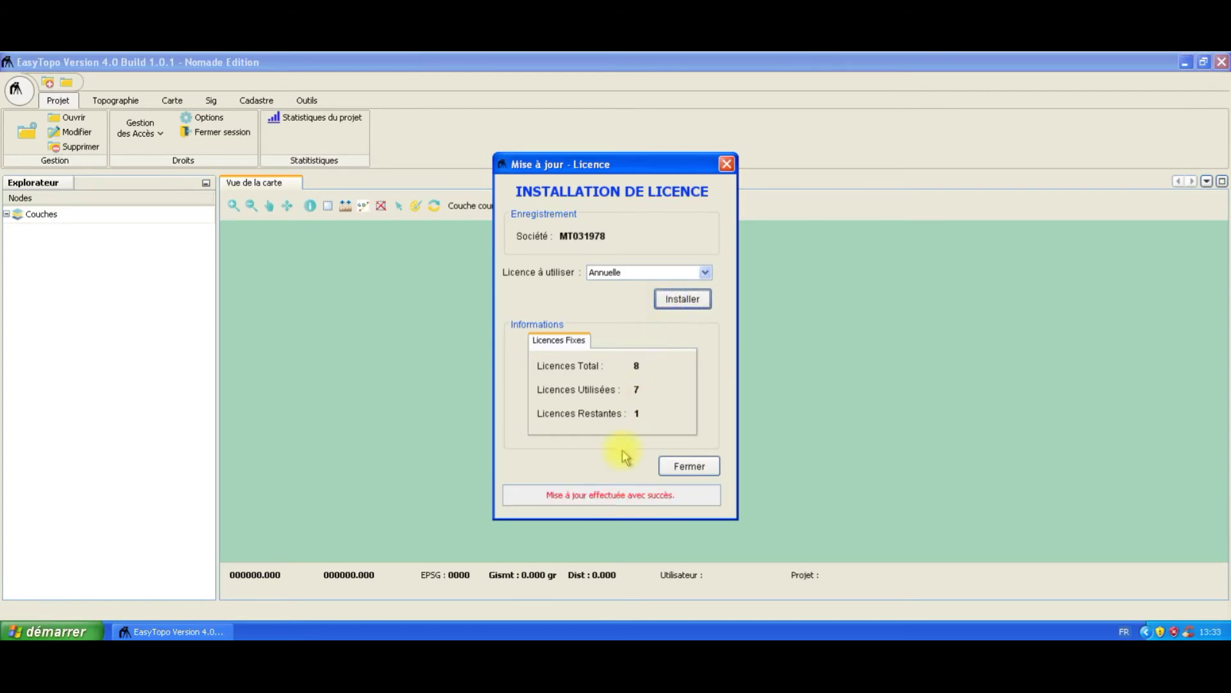
left_click_drag(548, 495, 665, 502)
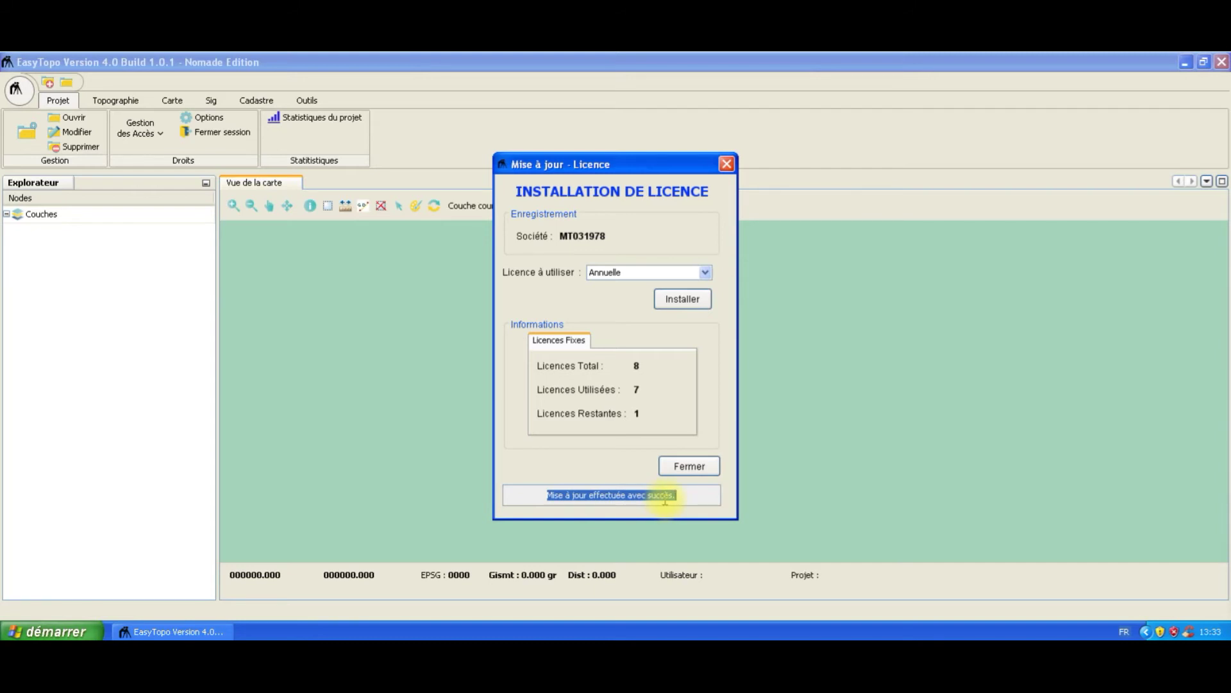
left_click(685, 466)
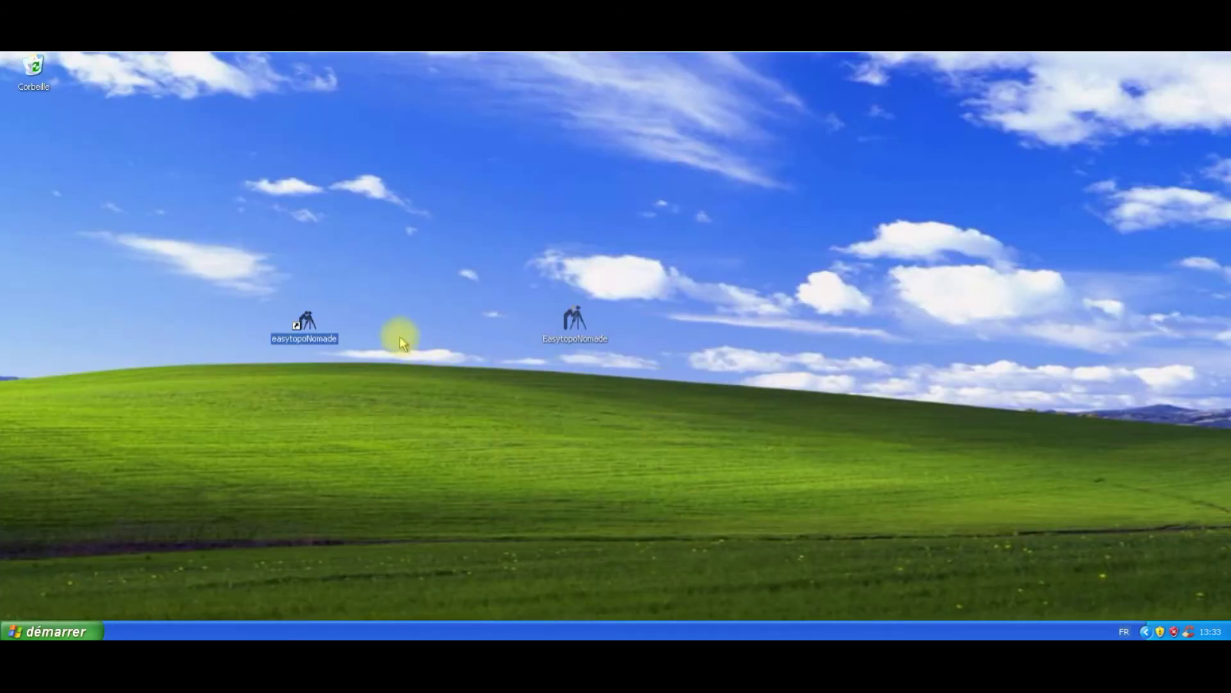
Step: Relaunch EasyTopo and log in through the Connexion dialog with the user name and password
double_click(315, 332)
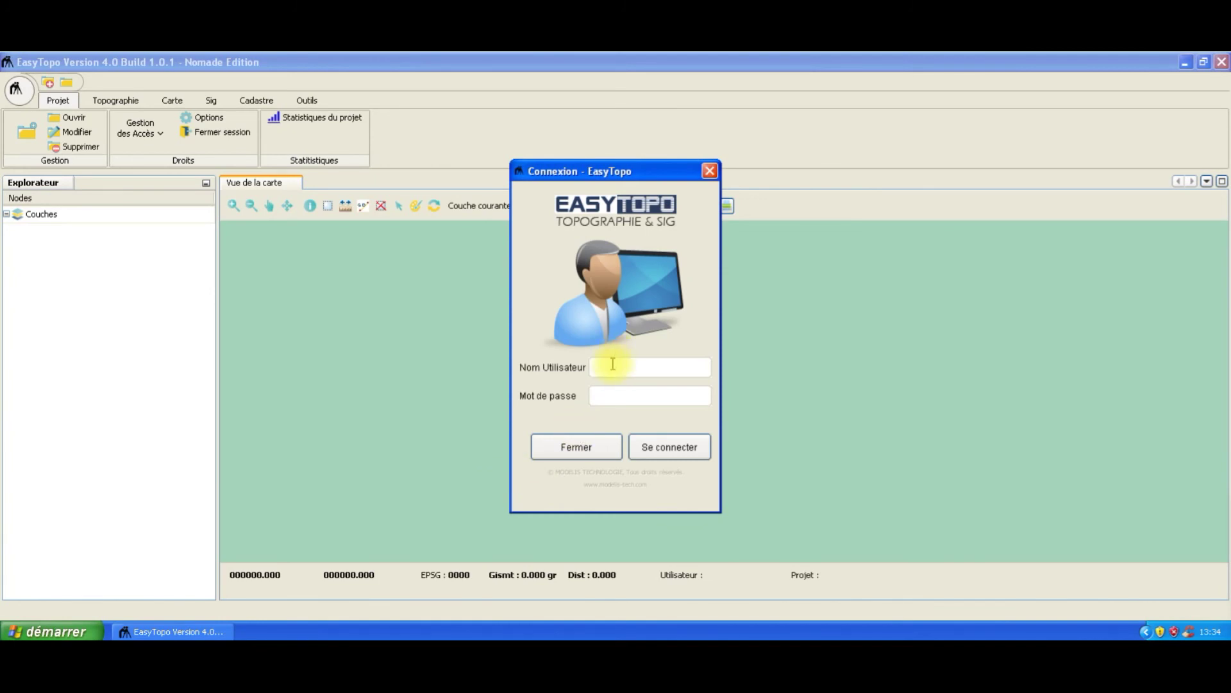
type("fabrice")
left_click(615, 393)
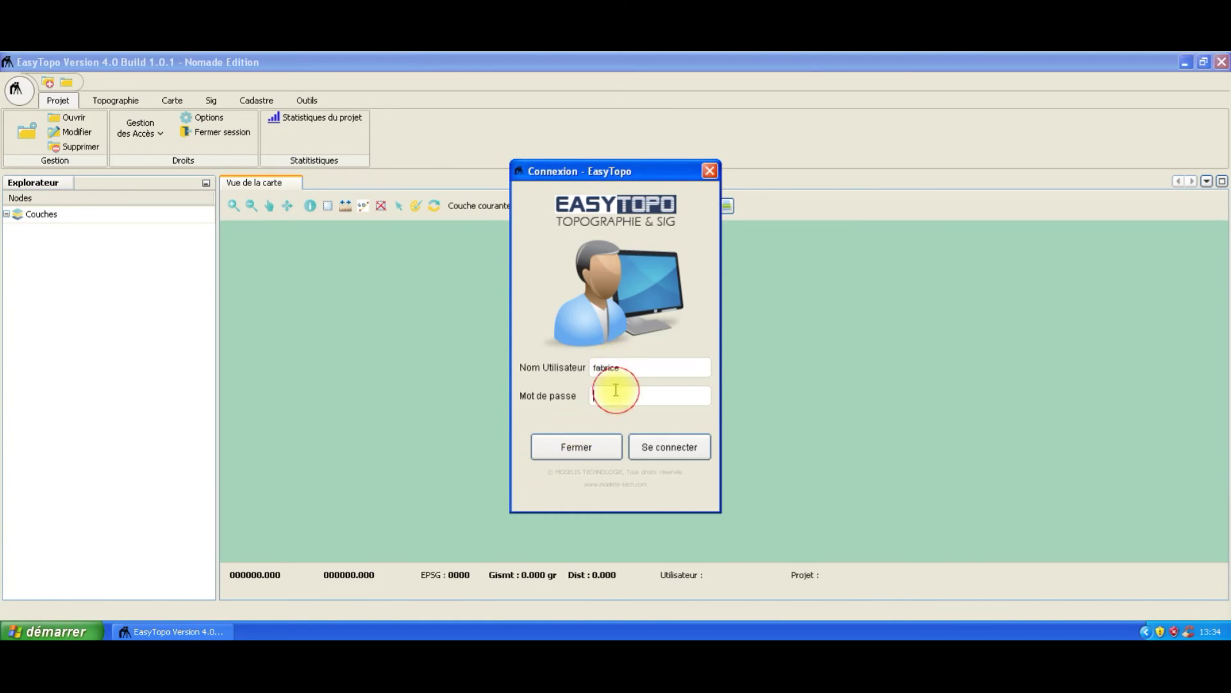
type("•••••••")
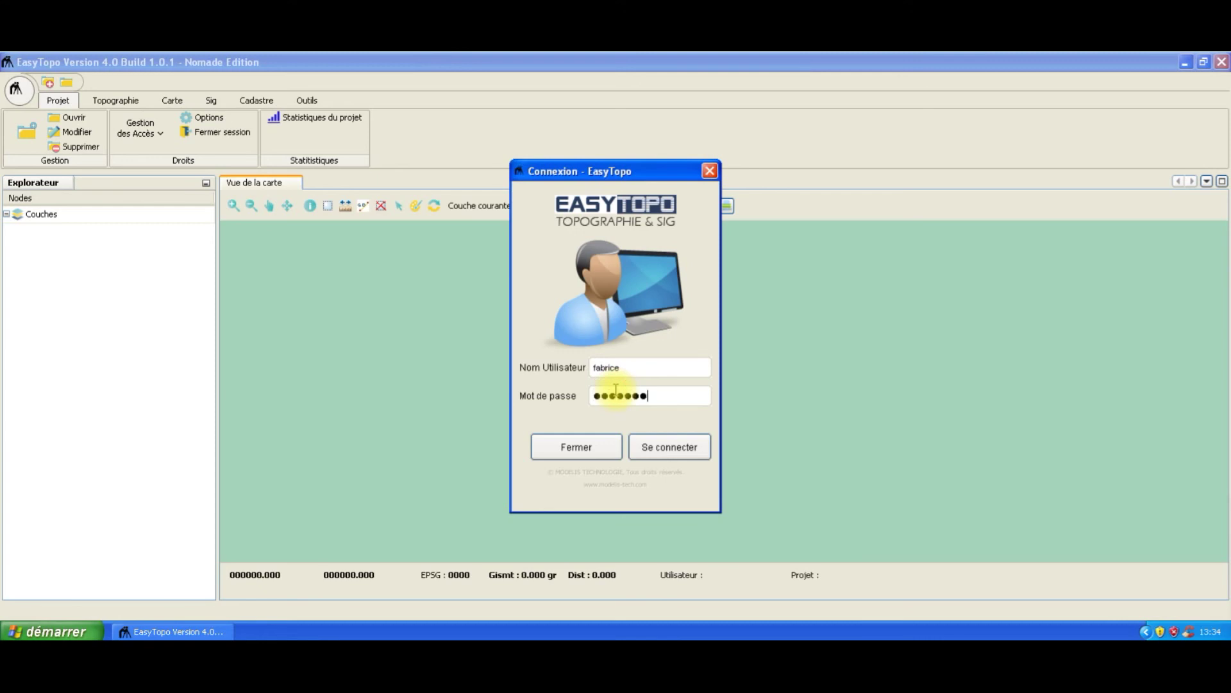
left_click(662, 442)
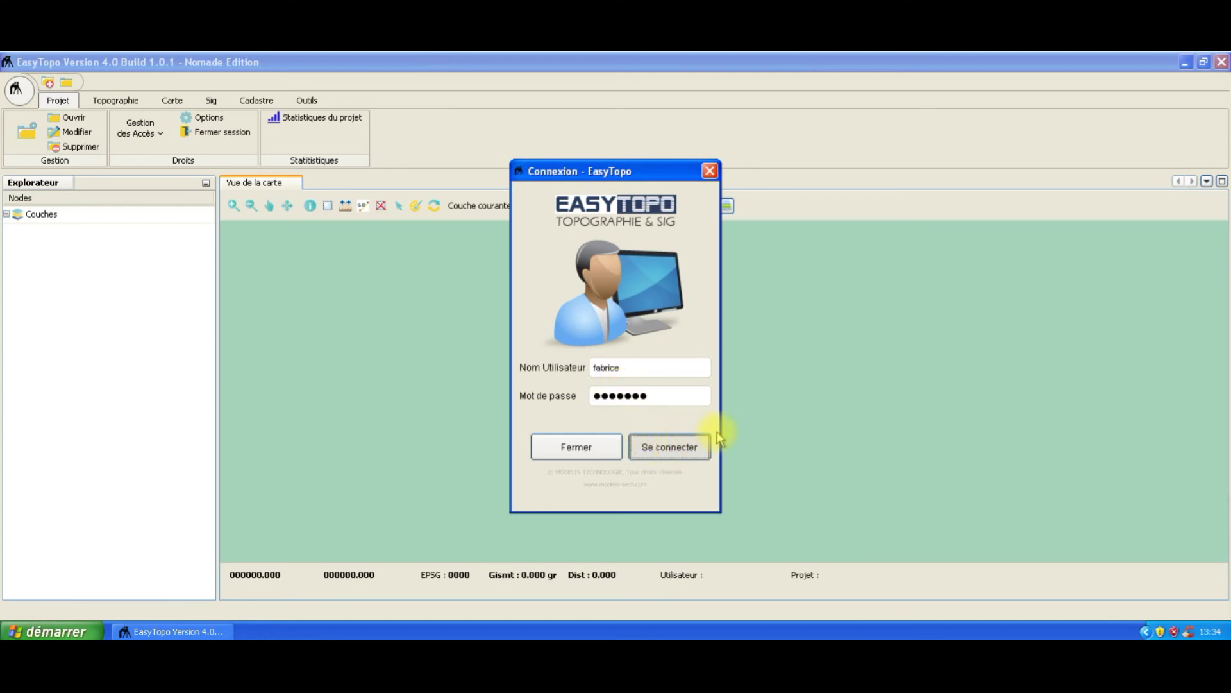